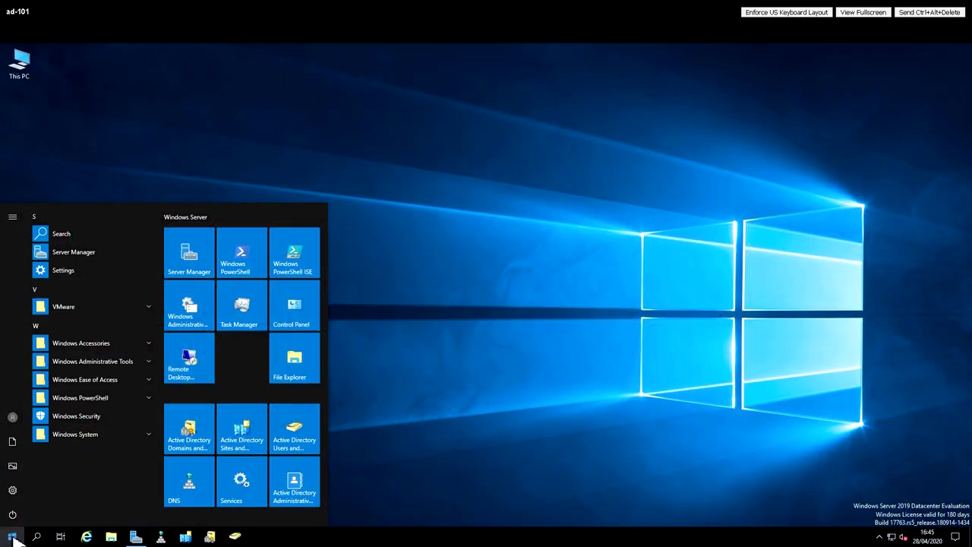
- Search the Start menu for 'mstsc' to find Remote Desktop Connection
{"action": "type", "text": "mstsc"}
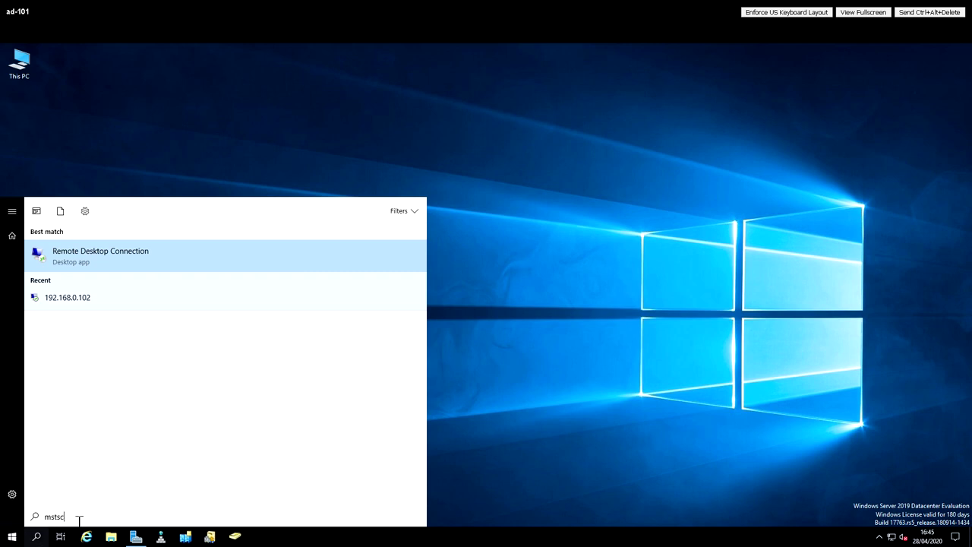
- Launch Remote Desktop Connection from the 'mstsc' search results
{"action": "left_click_drag", "start_coordinate": [79, 519], "coordinate": [44, 516]}
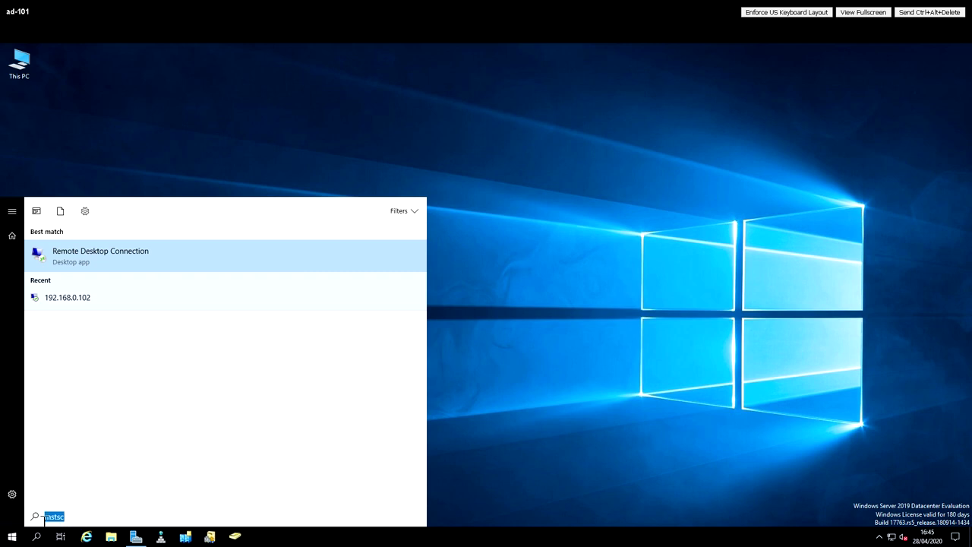
{"action": "left_click", "coordinate": [98, 257]}
{"action": "left_click", "coordinate": [99, 257]}
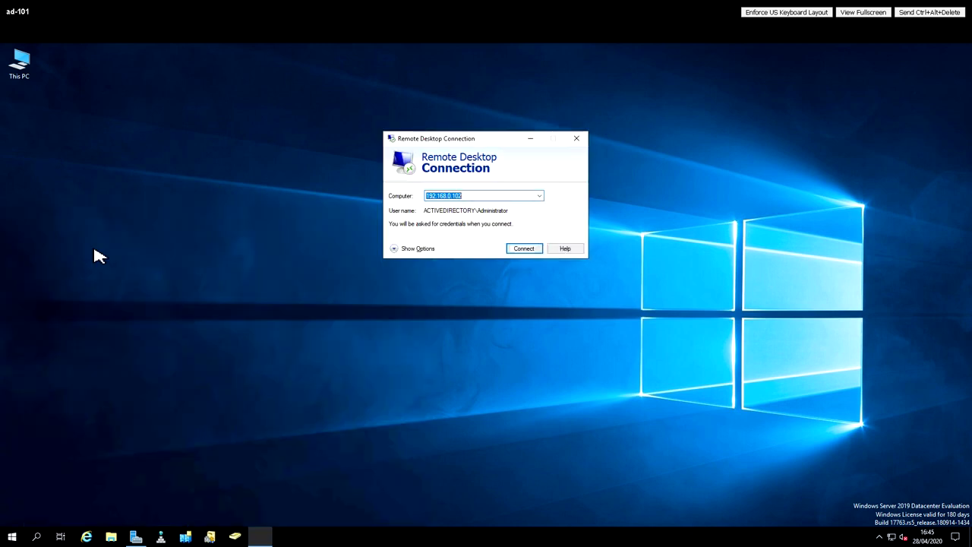
- Connect to 192.168.0.102 with the administrator password, accepting the certificate warning
{"action": "left_click", "coordinate": [523, 252]}
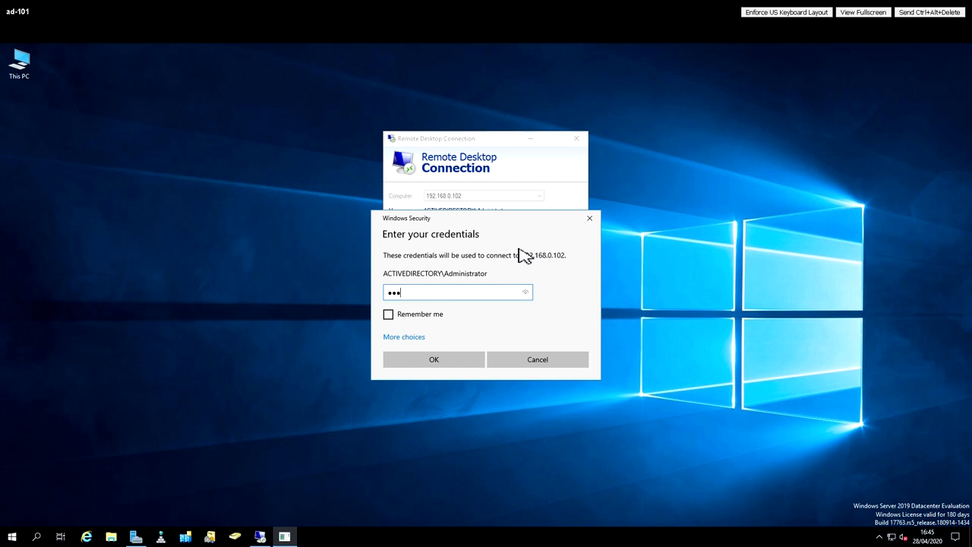
{"action": "key", "text": "Return"}
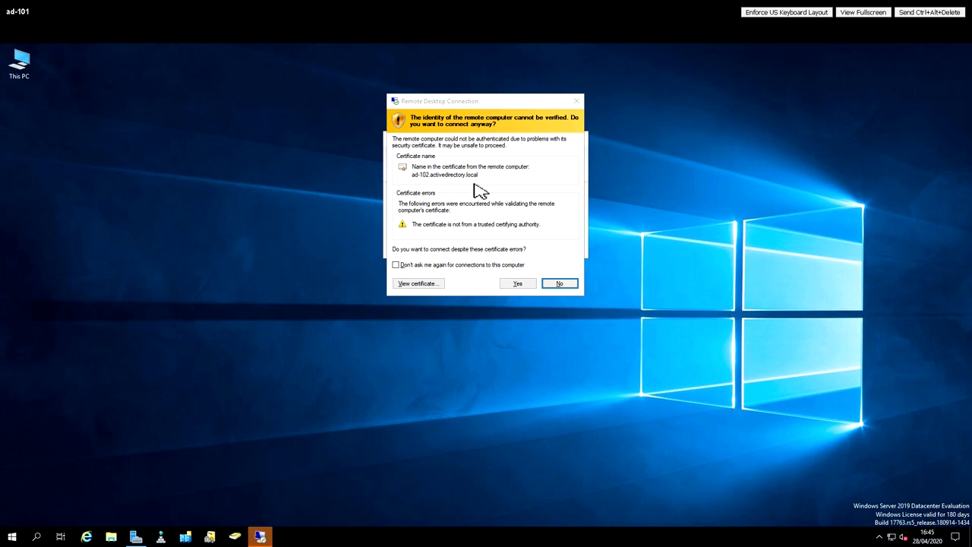
{"action": "left_click", "coordinate": [520, 283]}
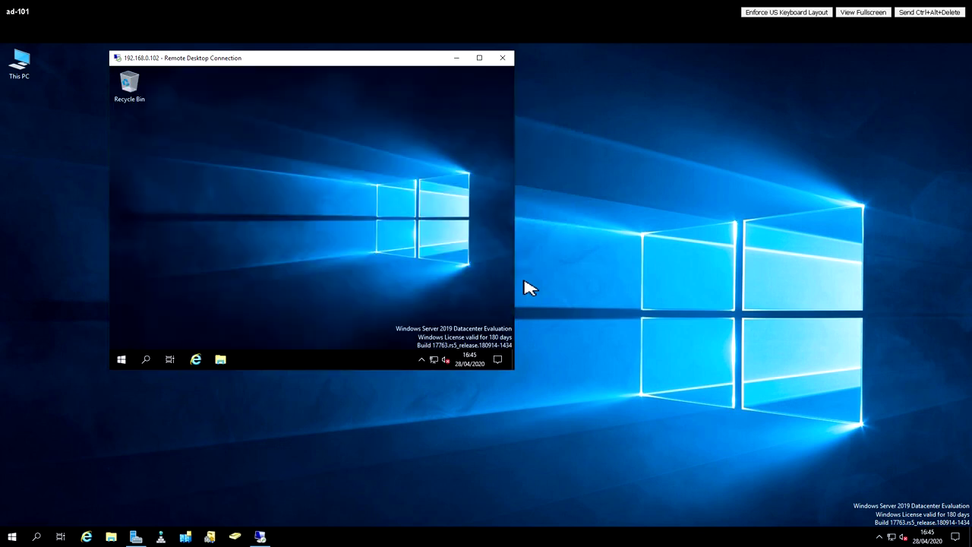
- Browse the remote C:\Users folder in File Explorer, then close Explorer and the session window
{"action": "left_click", "coordinate": [222, 361]}
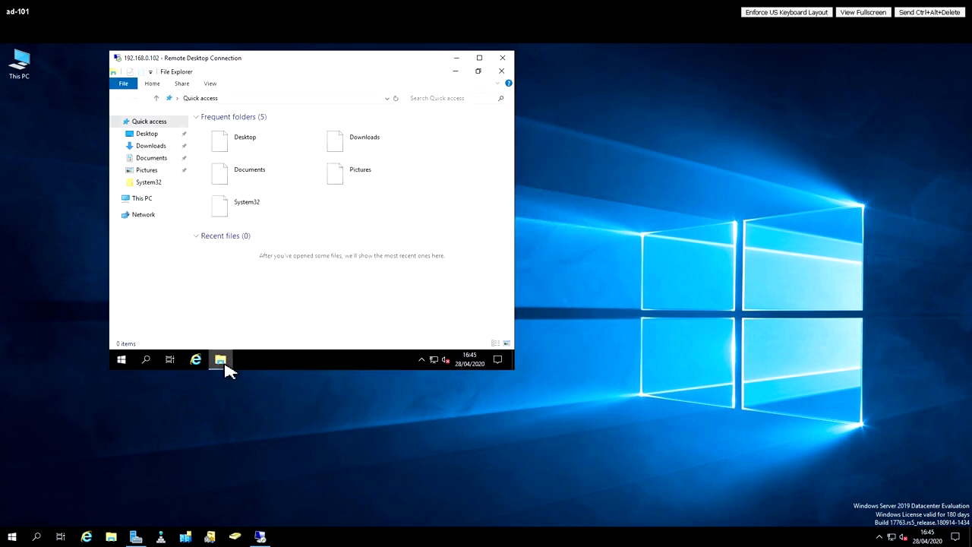
{"action": "left_click", "coordinate": [144, 202]}
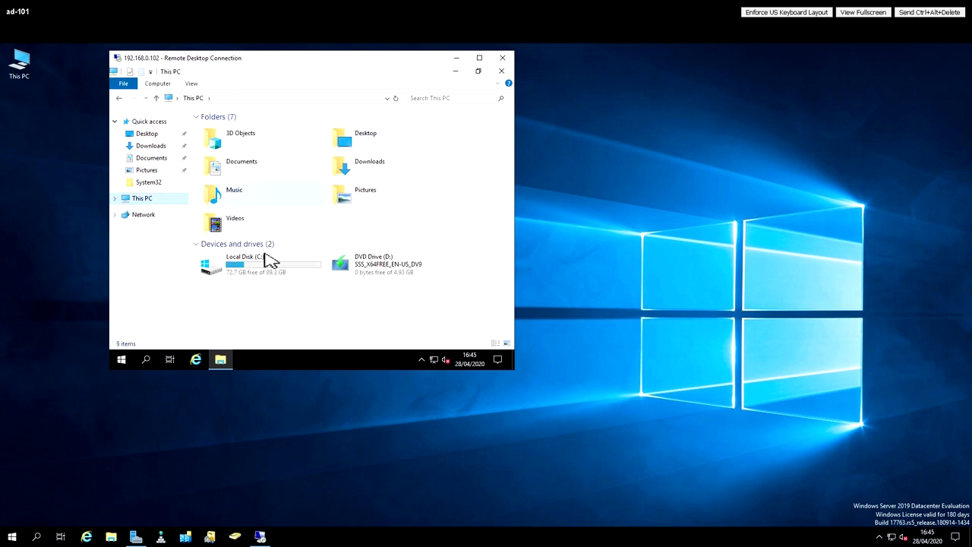
{"action": "double_click", "coordinate": [272, 266]}
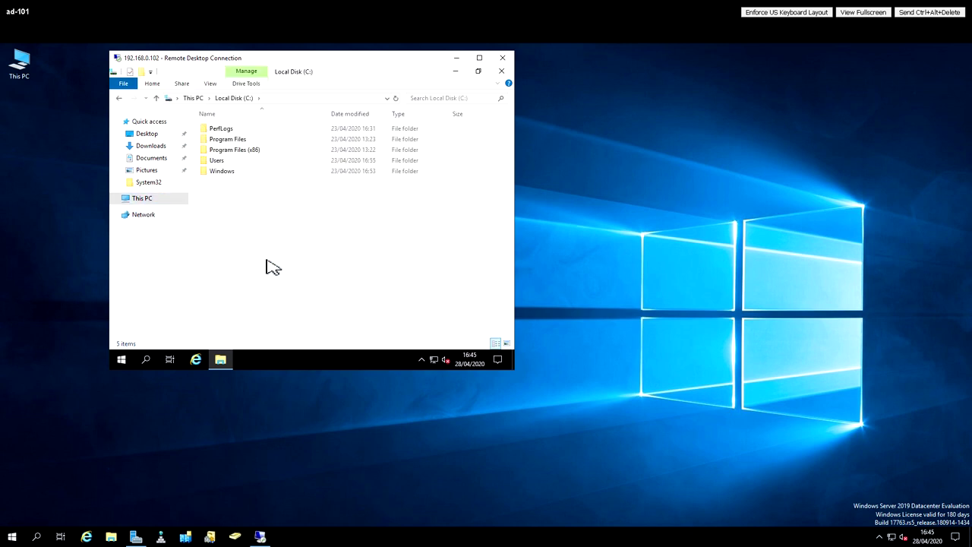
{"action": "double_click", "coordinate": [218, 161]}
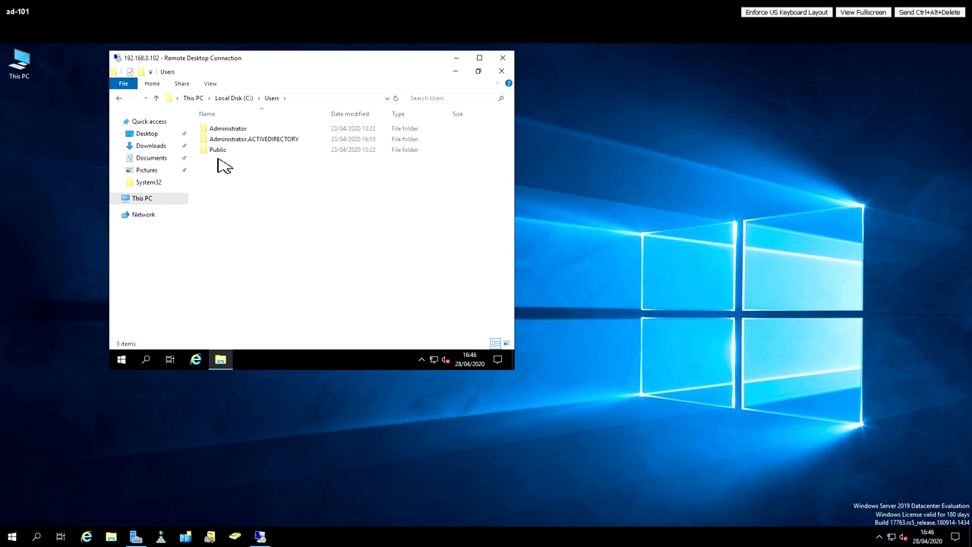
{"action": "left_click", "coordinate": [502, 71]}
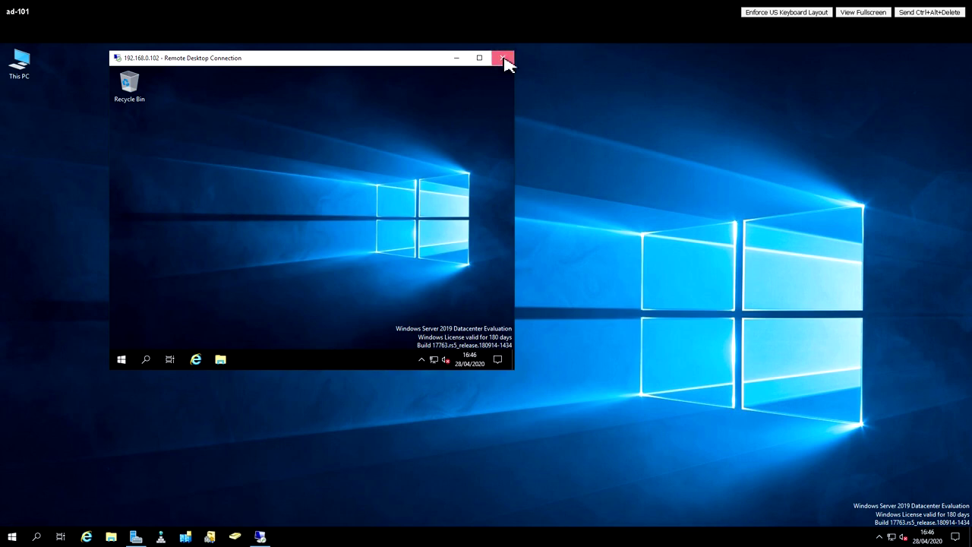
{"action": "left_click", "coordinate": [502, 59]}
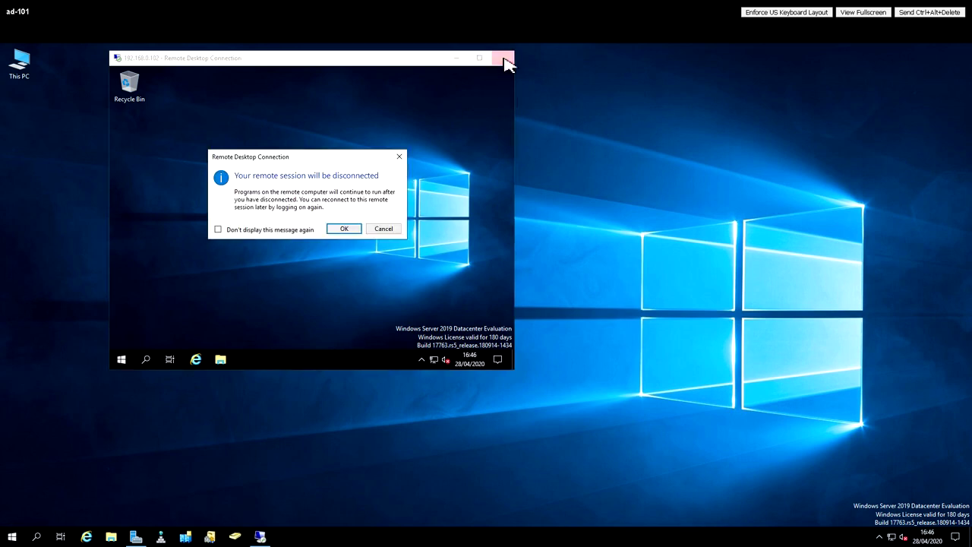
- Confirm the disconnect and relaunch Remote Desktop Connection from an 'mstsc' Start search
{"action": "left_click", "coordinate": [346, 229]}
{"action": "left_click", "coordinate": [15, 536]}
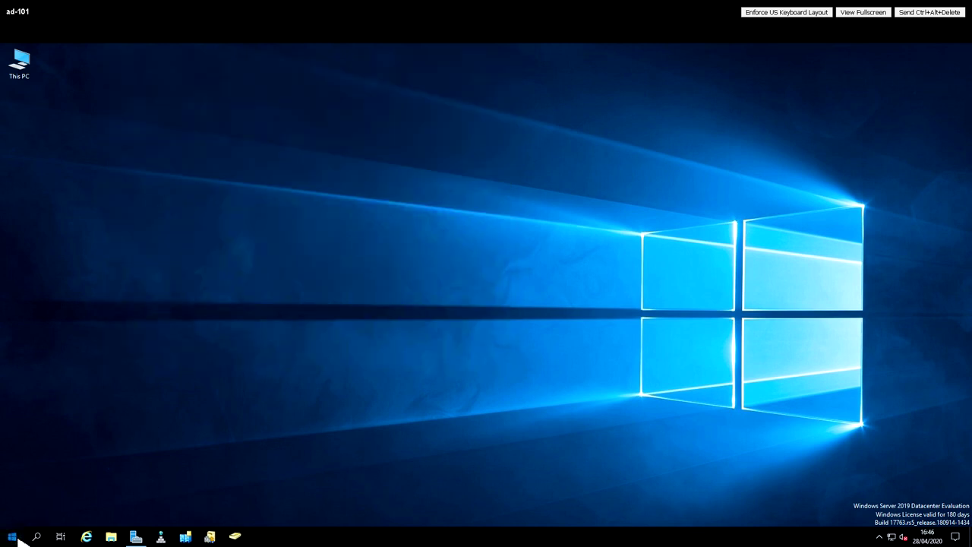
{"action": "type", "text": "mstsc"}
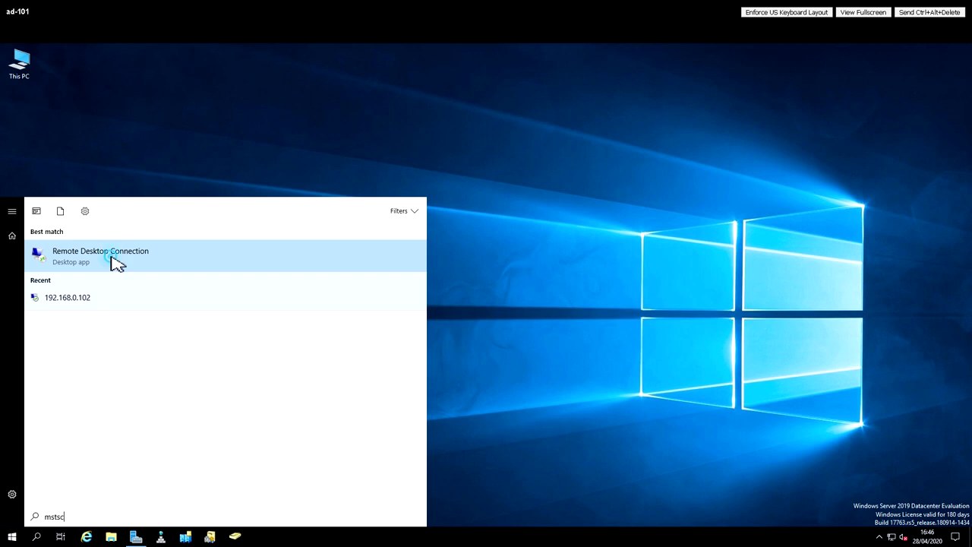
{"action": "left_click", "coordinate": [114, 263]}
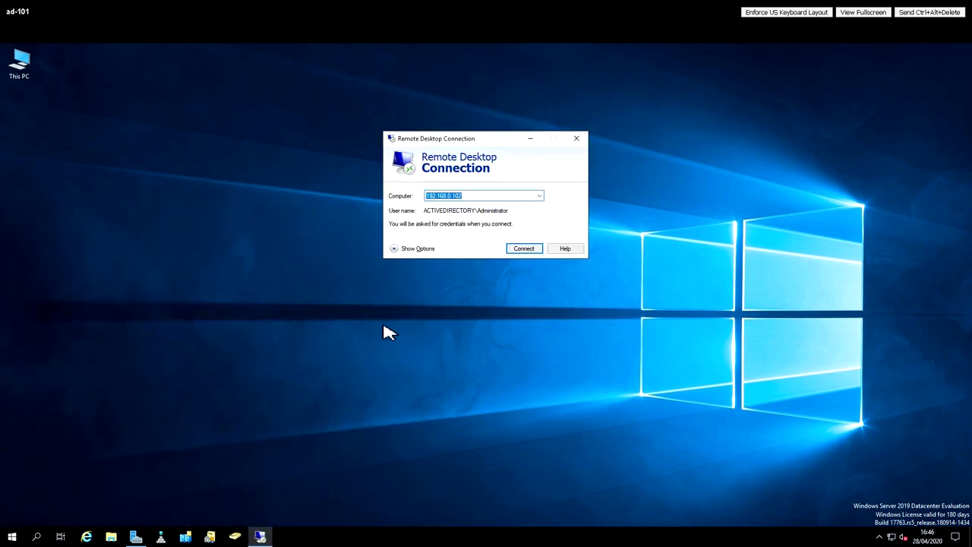
- Under Show Options > Display, set size 1280x720 with Highest Quality (32 bit) colour
{"action": "left_click", "coordinate": [394, 252]}
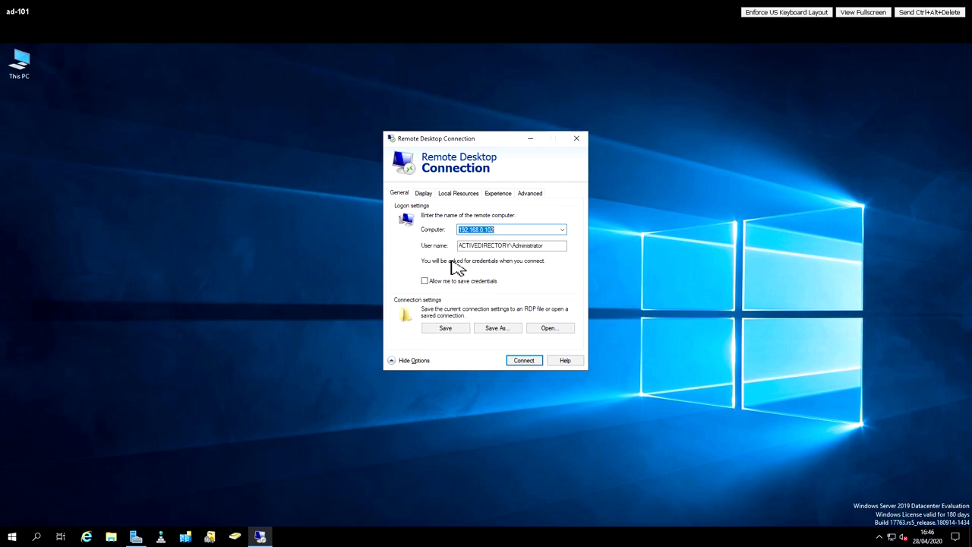
{"action": "left_click", "coordinate": [424, 193]}
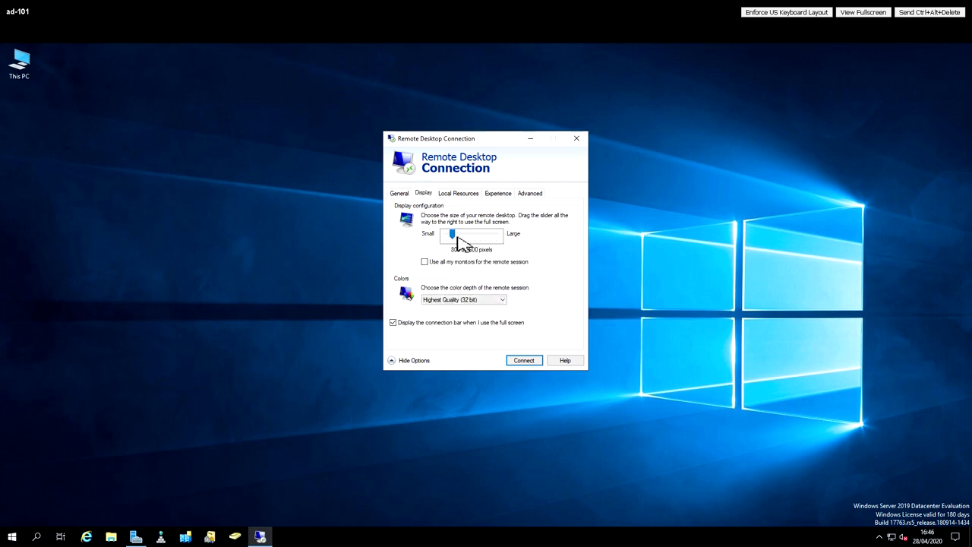
{"action": "left_click_drag", "start_coordinate": [454, 236], "coordinate": [471, 241]}
{"action": "left_click", "coordinate": [503, 300]}
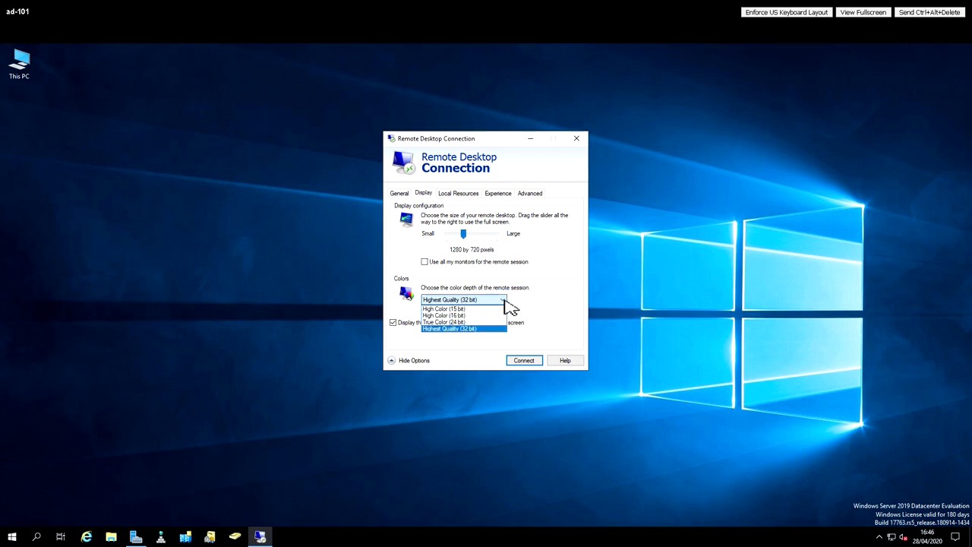
{"action": "left_click", "coordinate": [497, 328]}
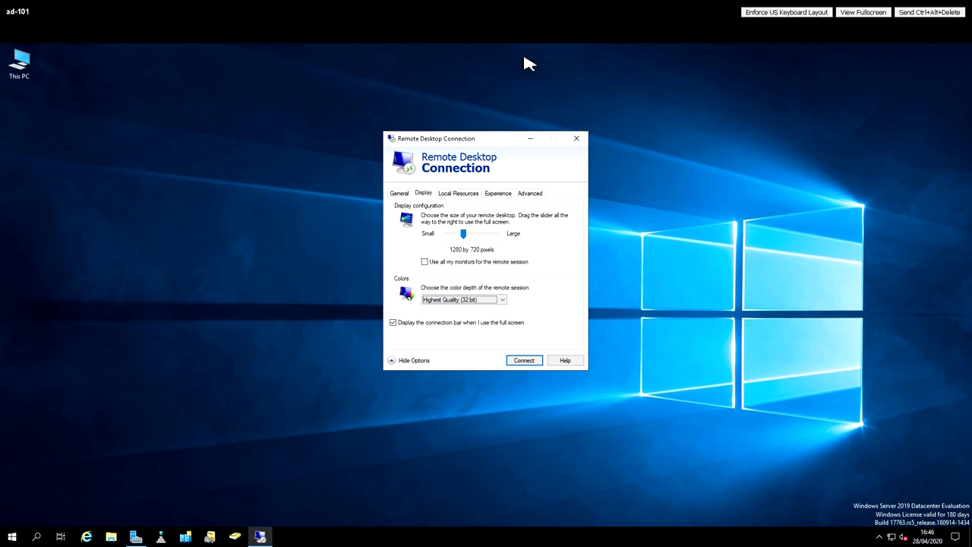
{"action": "left_click", "coordinate": [465, 194]}
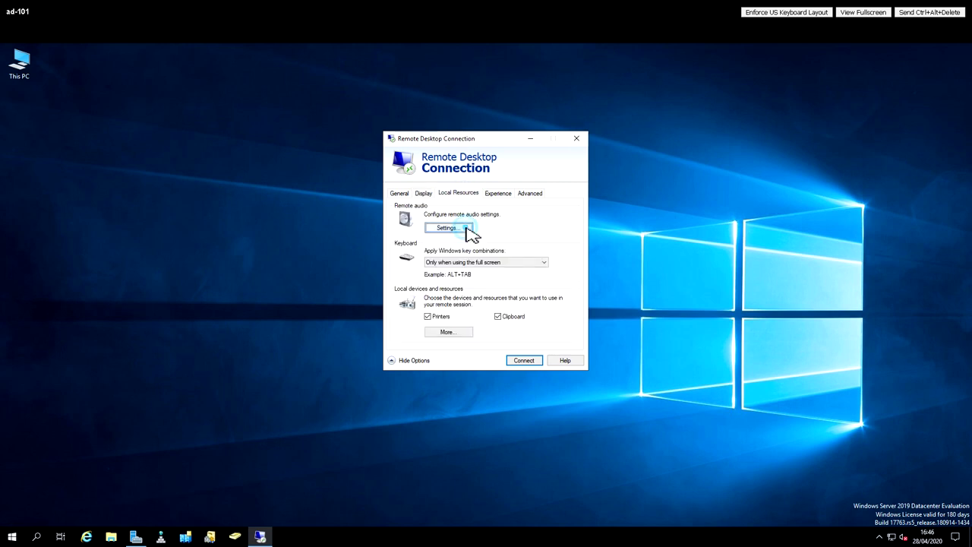
{"action": "left_click", "coordinate": [466, 228]}
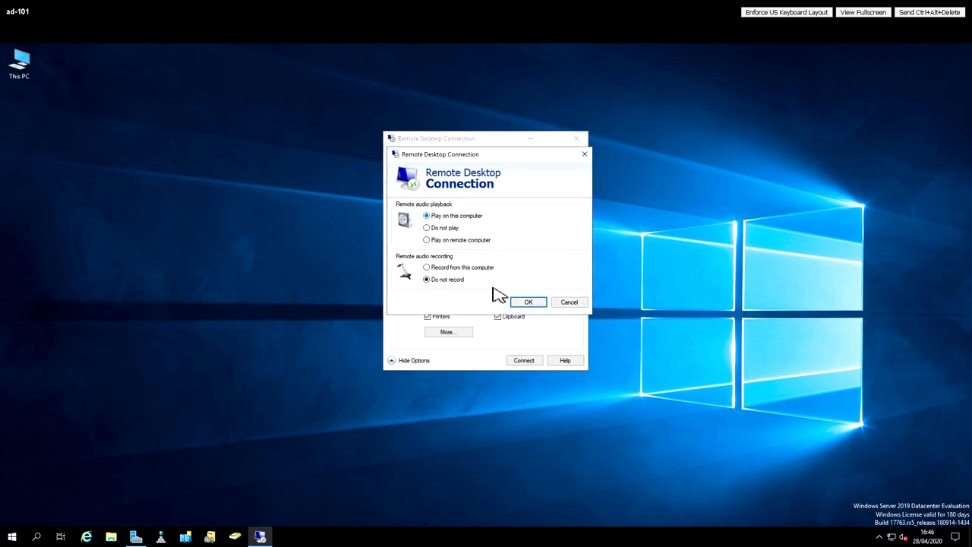
{"action": "left_click", "coordinate": [569, 303]}
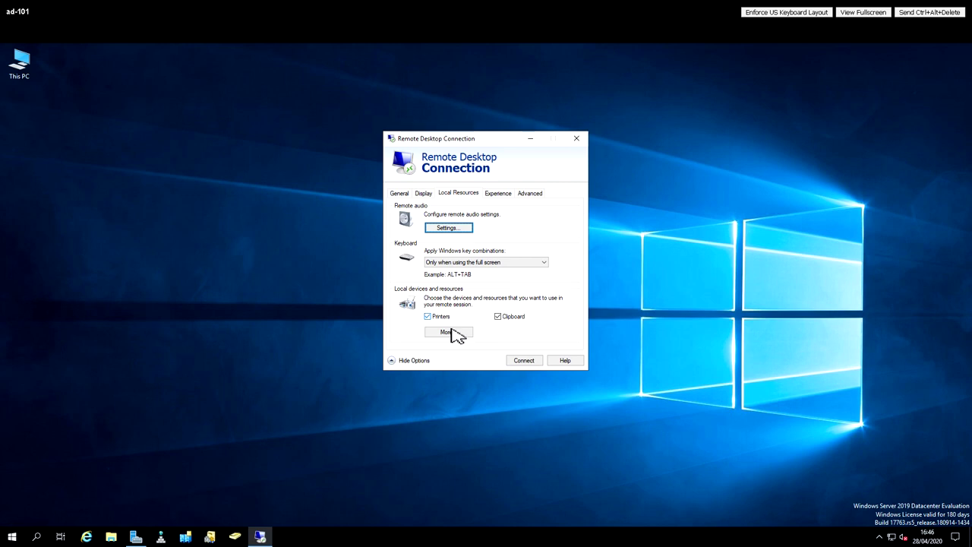
{"action": "left_click", "coordinate": [454, 333]}
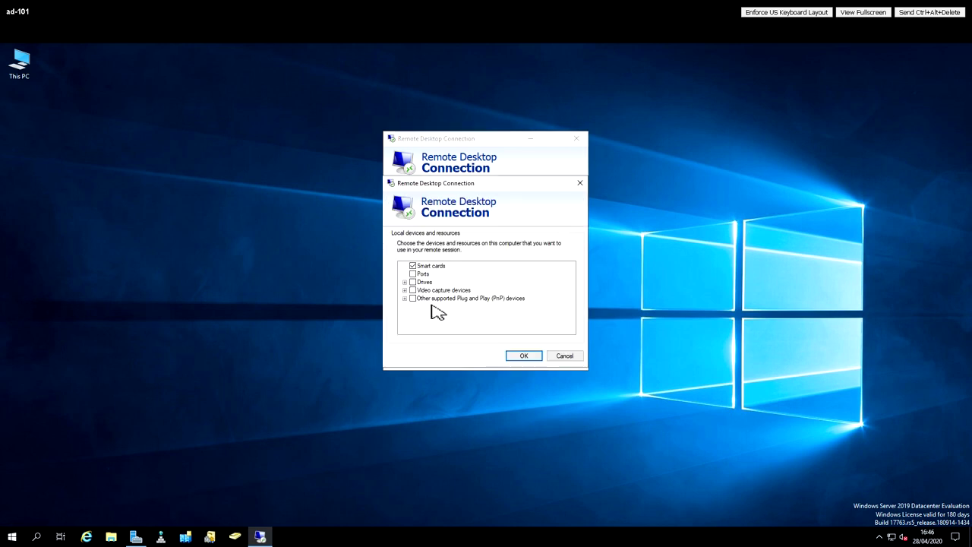
{"action": "left_click", "coordinate": [404, 281]}
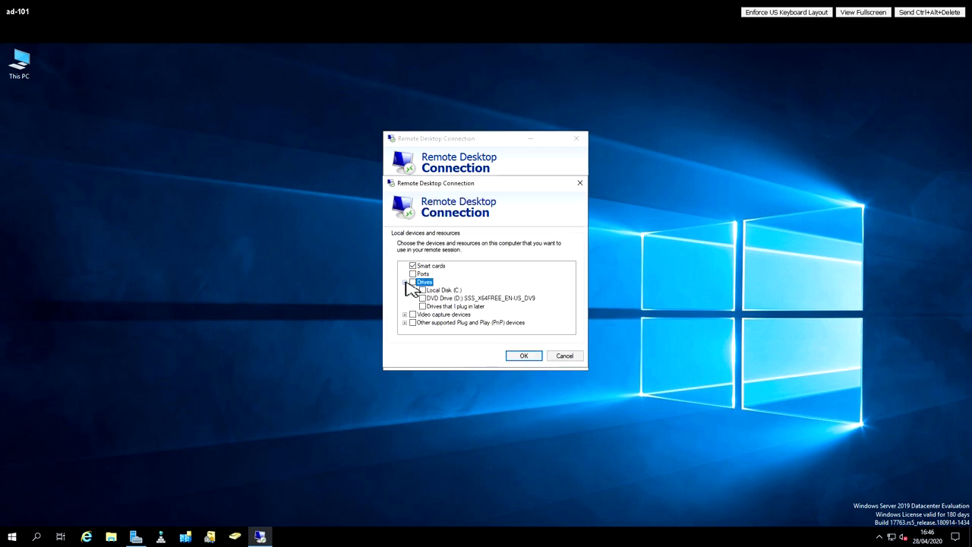
{"action": "left_click", "coordinate": [405, 323]}
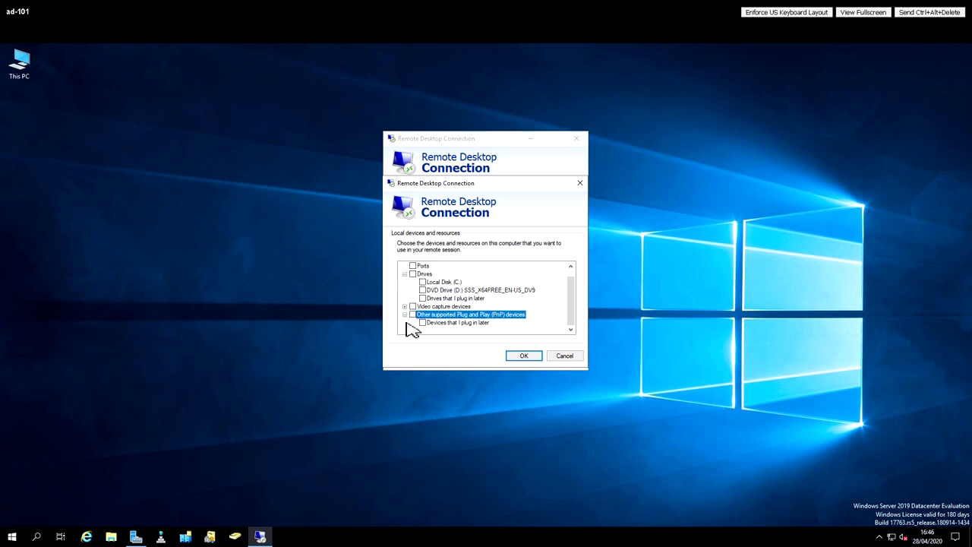
{"action": "left_click", "coordinate": [405, 314]}
{"action": "left_click", "coordinate": [561, 358]}
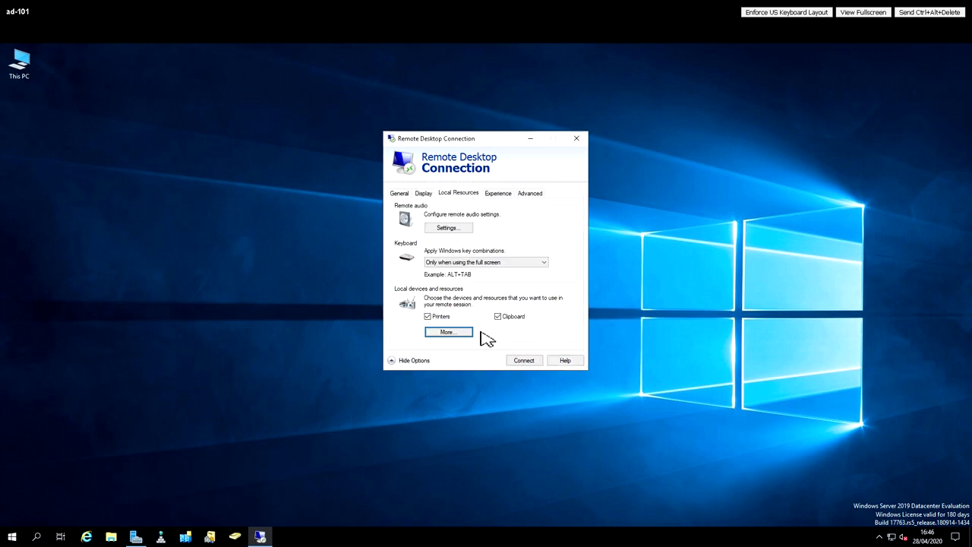
{"action": "left_click", "coordinate": [500, 195]}
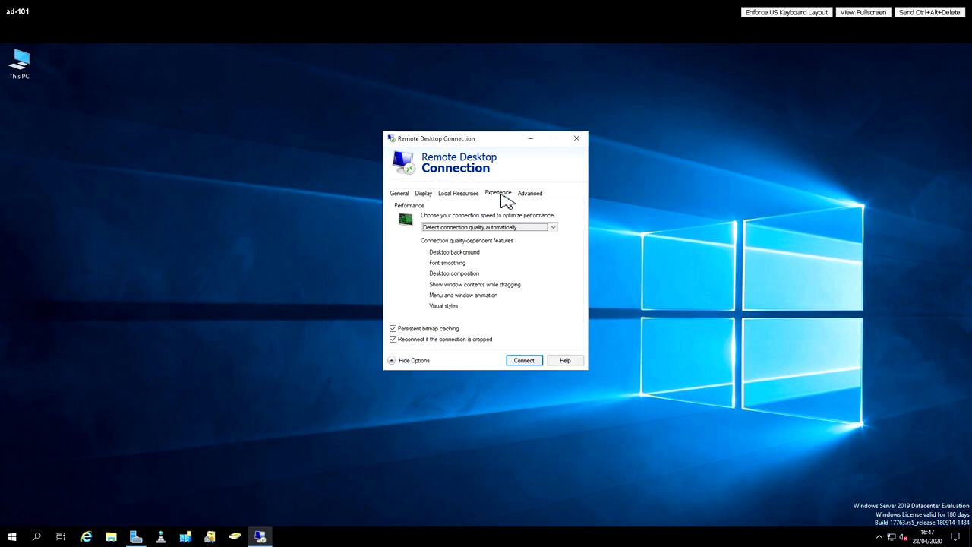
- Review the Advanced and General tabs, ending back on the 1280x720 Display tab
{"action": "left_click", "coordinate": [531, 195]}
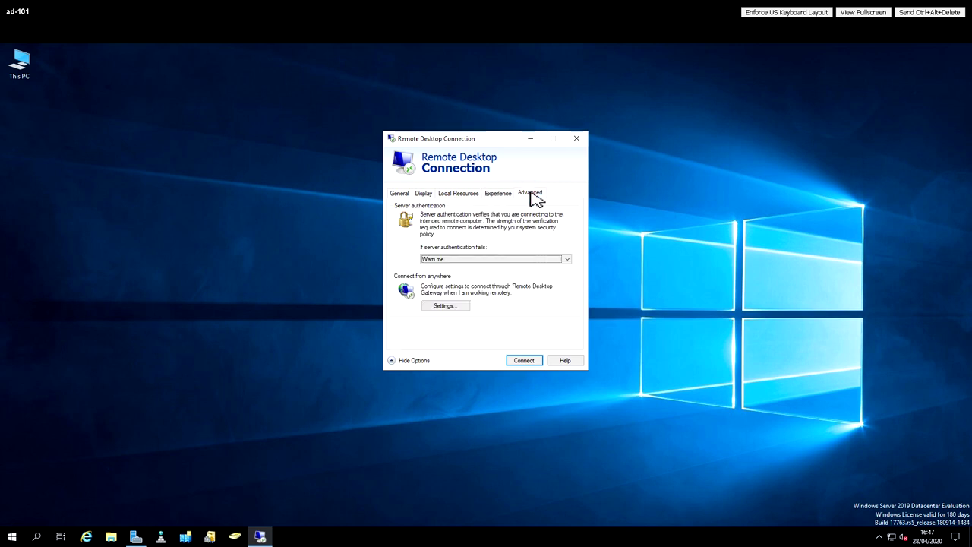
{"action": "left_click", "coordinate": [403, 196]}
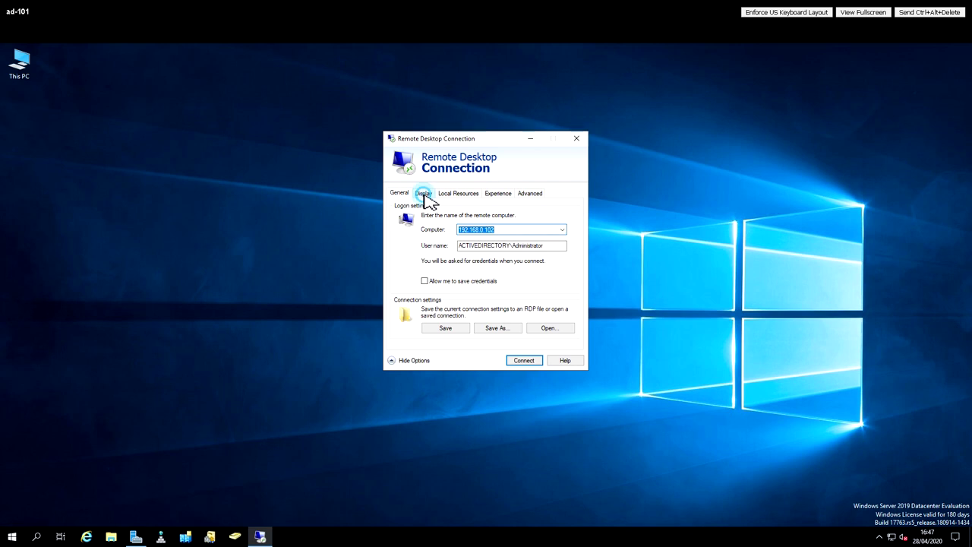
{"action": "left_click", "coordinate": [423, 195]}
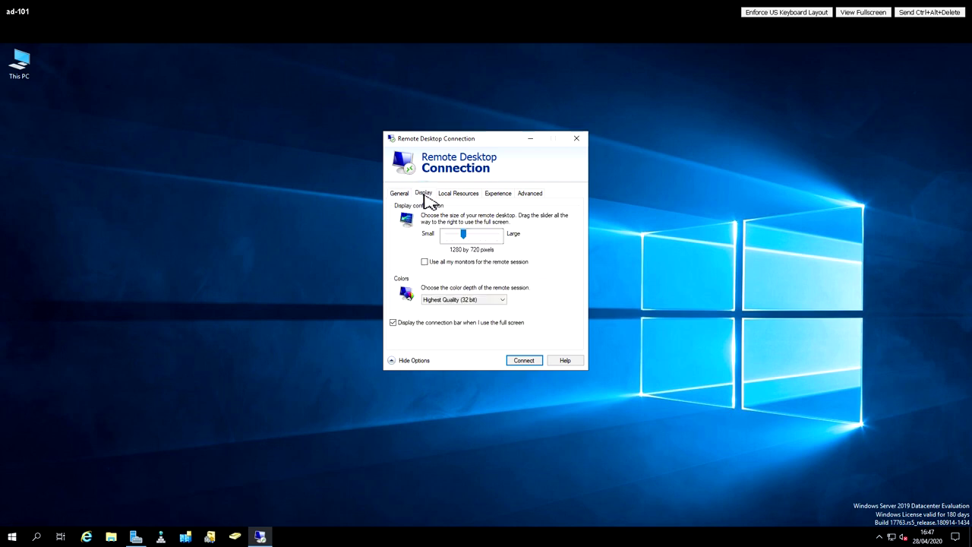
- Connect to 192.168.0.102 with administrator credentials and accept the certificate warning
{"action": "left_click", "coordinate": [529, 361]}
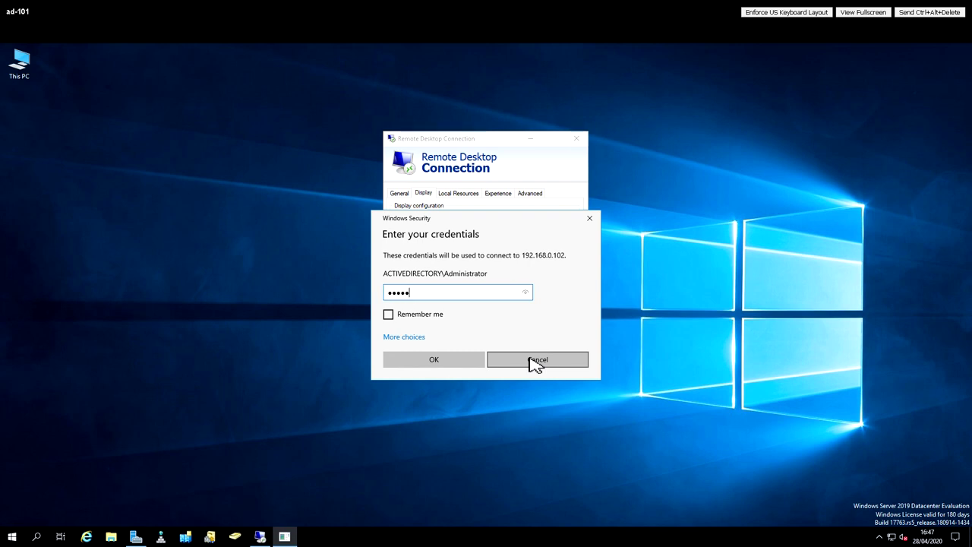
{"action": "left_click", "coordinate": [449, 363]}
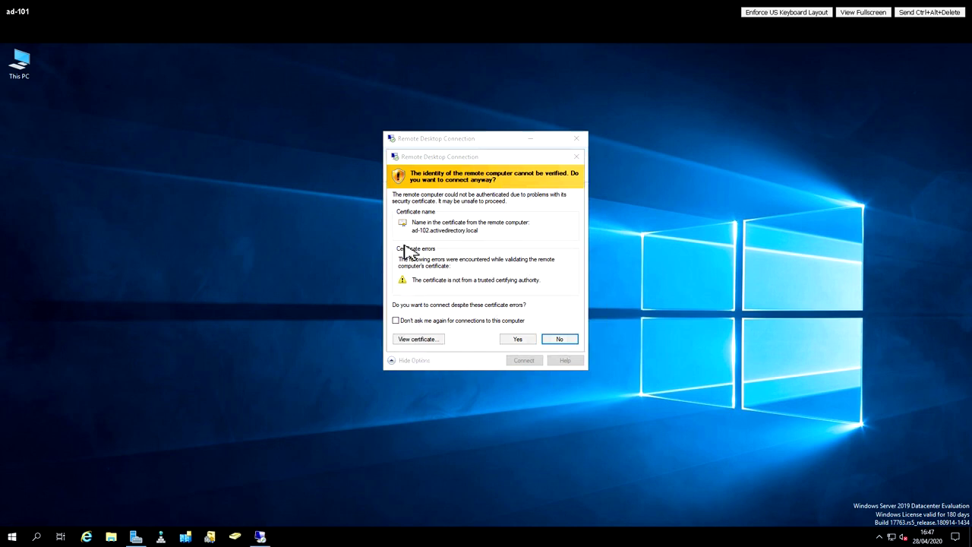
{"action": "left_click", "coordinate": [515, 339]}
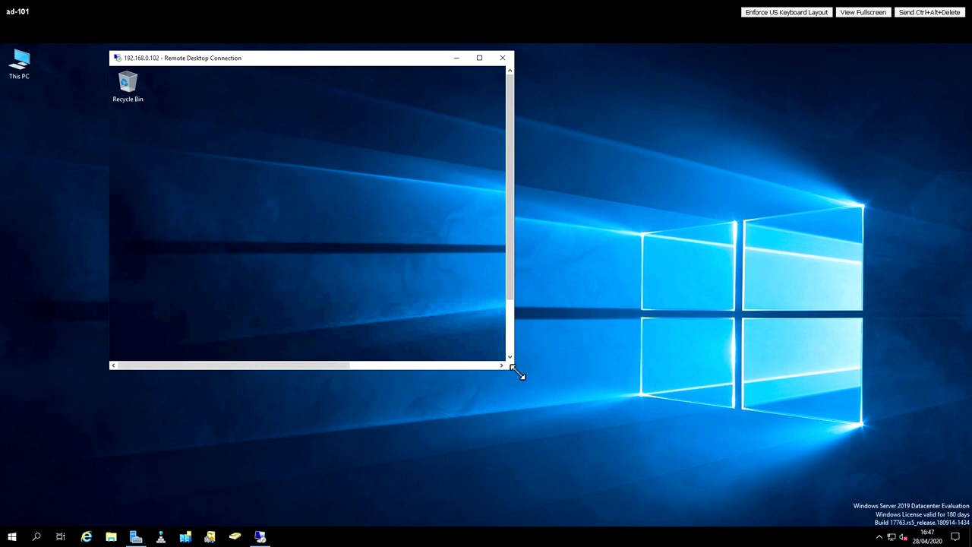
- Enlarge the session window to show the remote taskbar and move it down-right
{"action": "left_click_drag", "start_coordinate": [512, 368], "coordinate": [767, 441]}
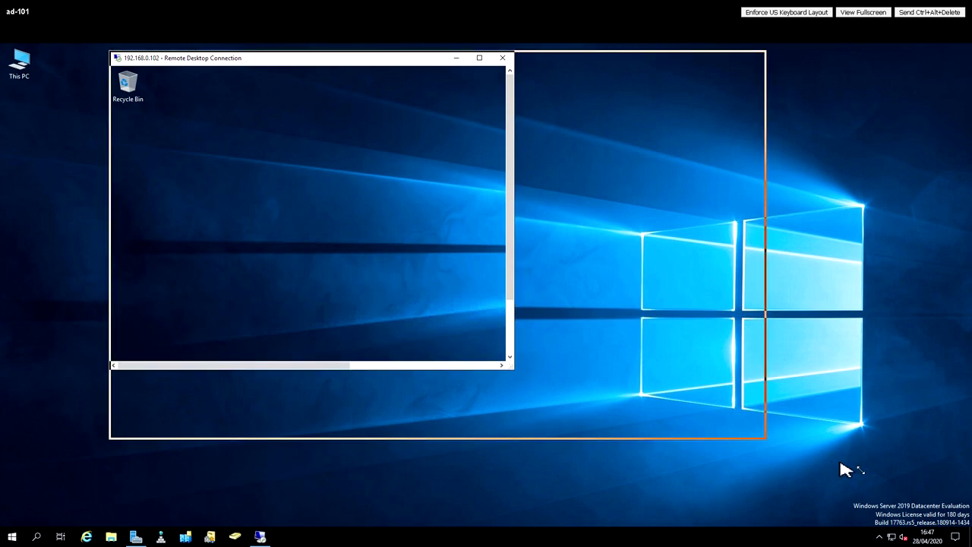
{"action": "left_click_drag", "start_coordinate": [836, 463], "coordinate": [839, 466]}
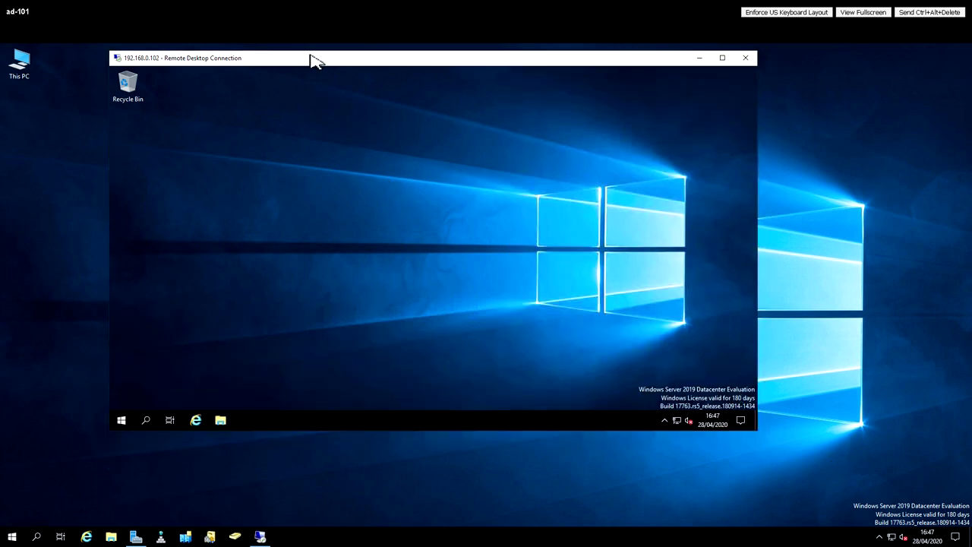
{"action": "mouse_move", "coordinate": [310, 58]}
{"action": "left_mouse_down"}
{"action": "mouse_move", "coordinate": [362, 74]}
{"action": "mouse_move", "coordinate": [366, 296]}
{"action": "left_mouse_up"}
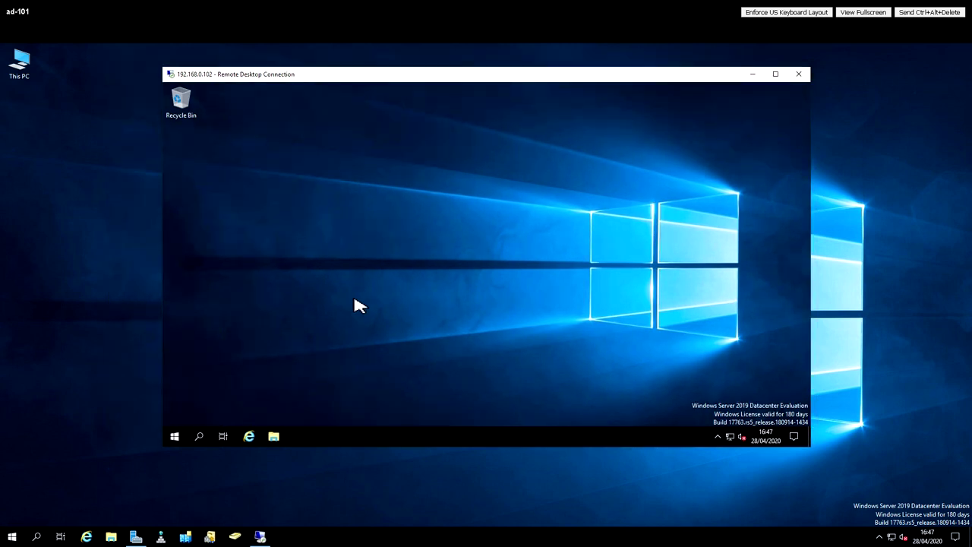
- Close and disconnect the remote session to 192.168.0.102
{"action": "left_click", "coordinate": [799, 75]}
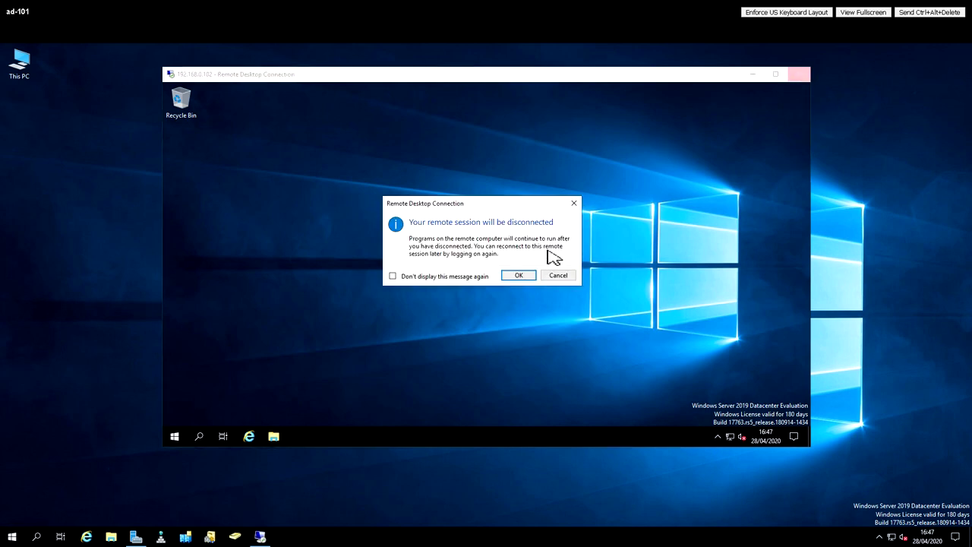
{"action": "left_click", "coordinate": [531, 277]}
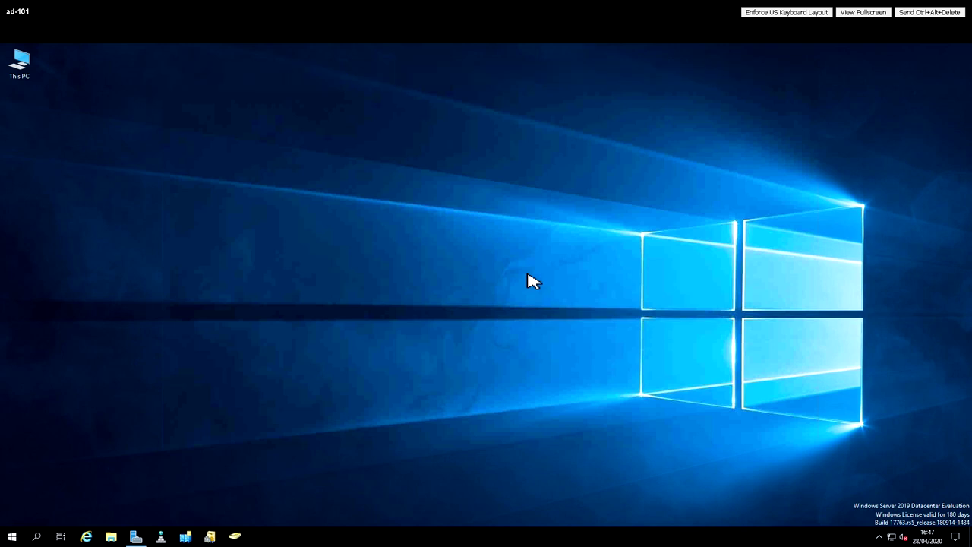
{"action": "left_click", "coordinate": [13, 537]}
- Pin Remote Desktop Connection to the taskbar from its 'msts' search result, then launch it there
{"action": "type", "text": "m"}
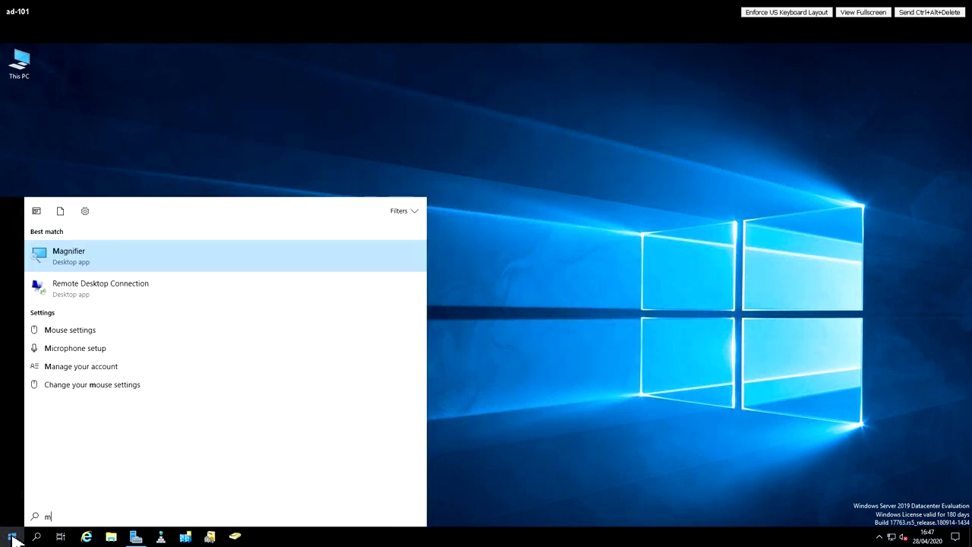
{"action": "type", "text": "stsc"}
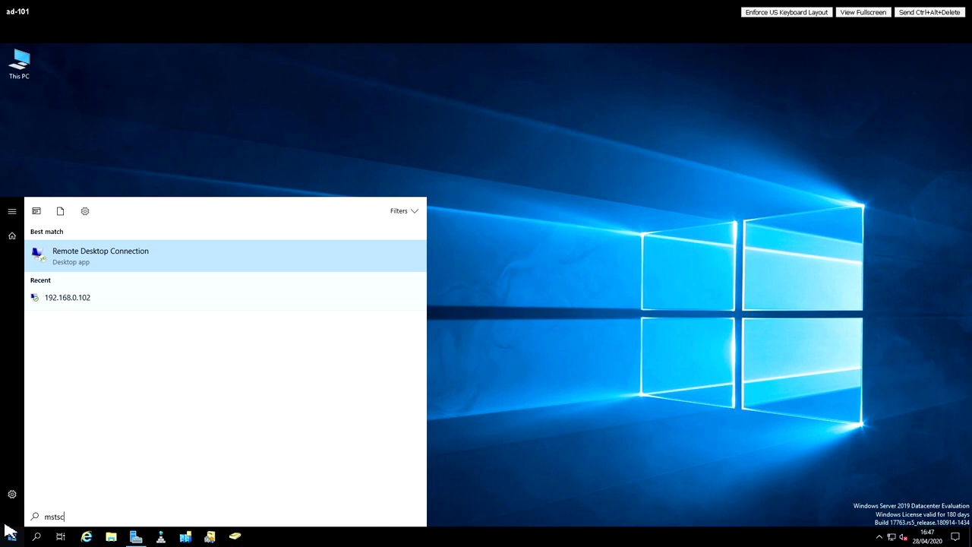
{"action": "left_click", "coordinate": [95, 254]}
{"action": "right_click", "coordinate": [95, 254]}
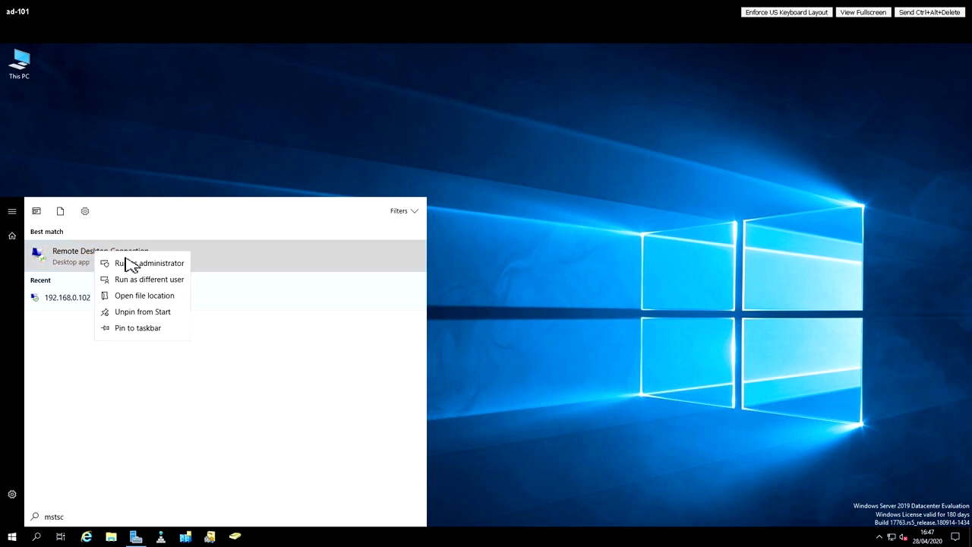
{"action": "left_click", "coordinate": [163, 328]}
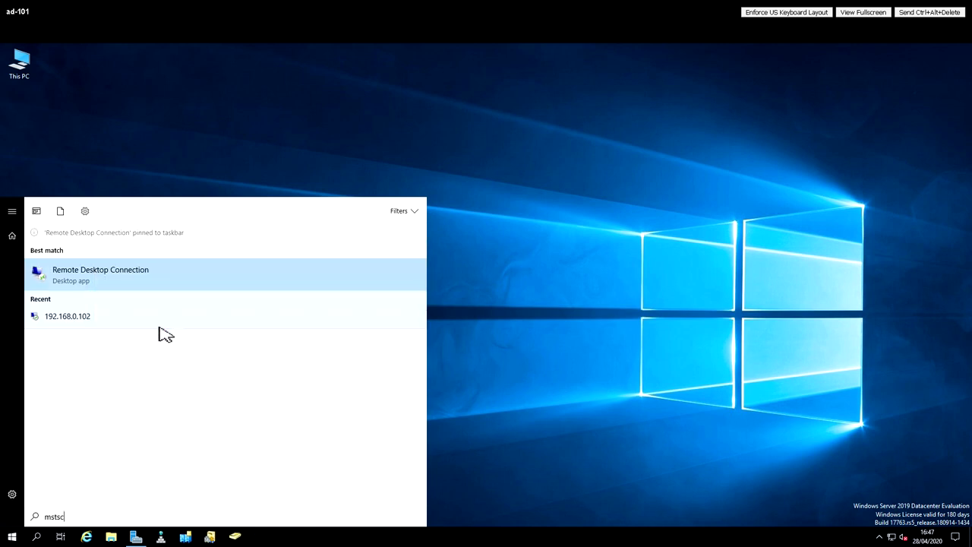
{"action": "left_click", "coordinate": [618, 362]}
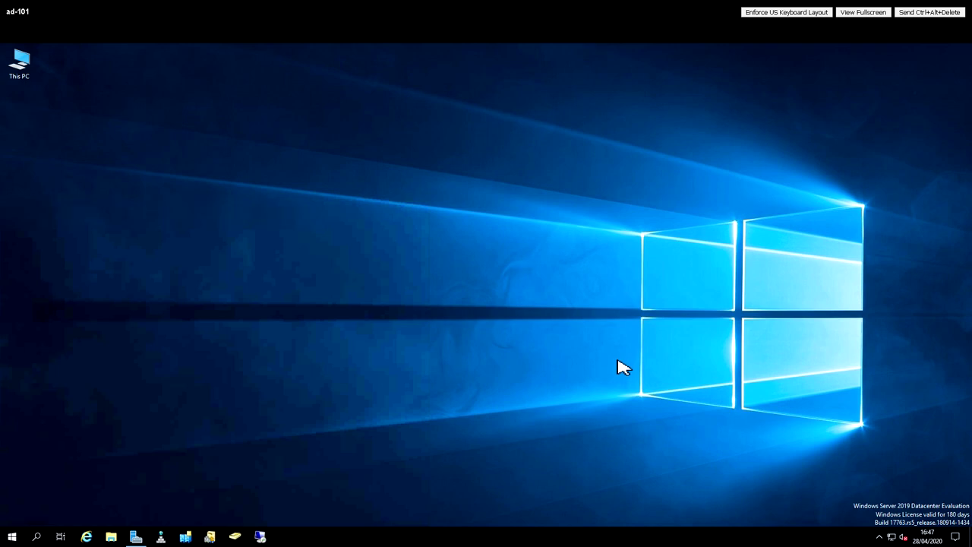
{"action": "left_click", "coordinate": [260, 537]}
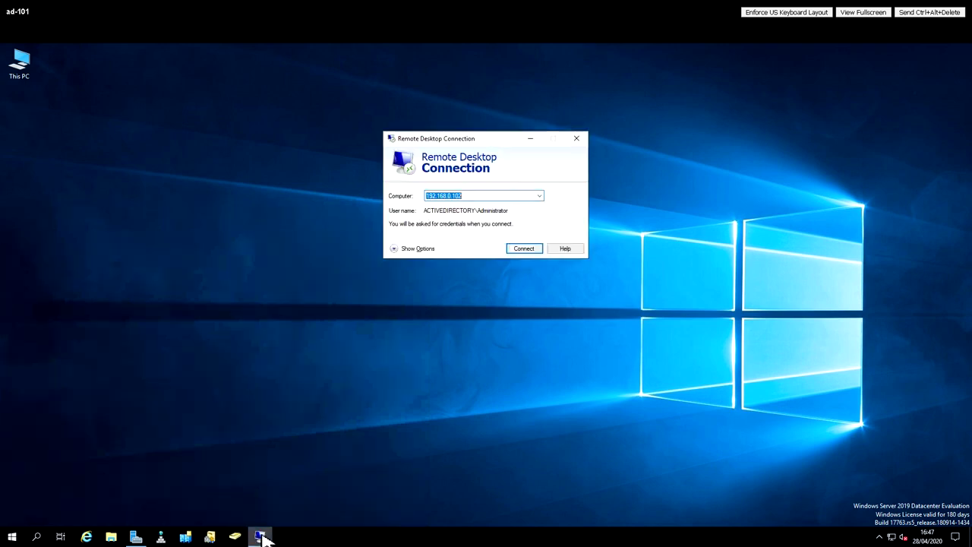
{"action": "left_click", "coordinate": [576, 140]}
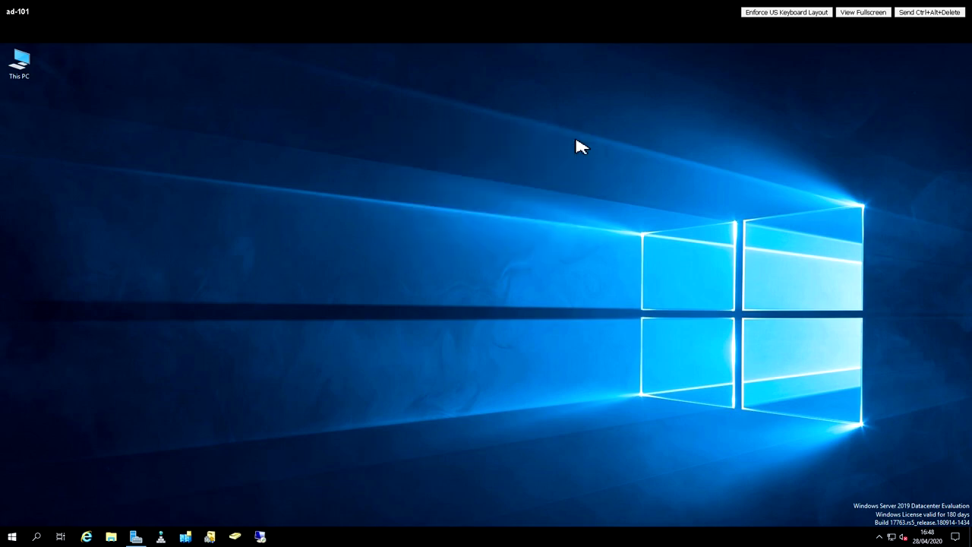